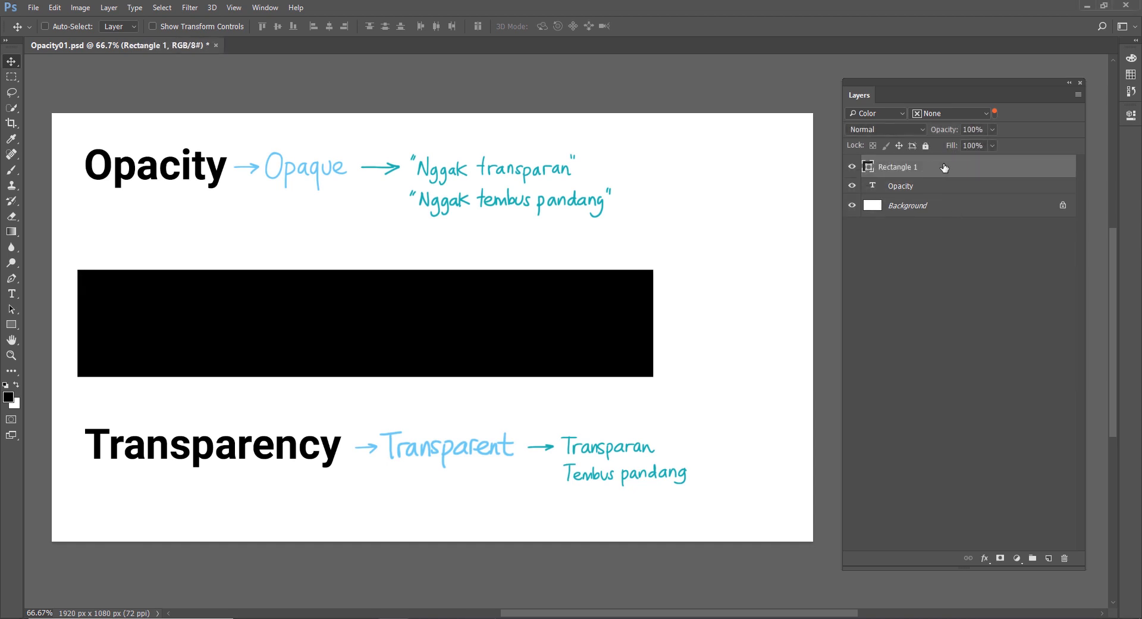
Step: Lower the opacity of the black Rectangle 1 layer covering the middle of the canvas
left_click(993, 129)
left_click_drag(992, 147, 917, 145)
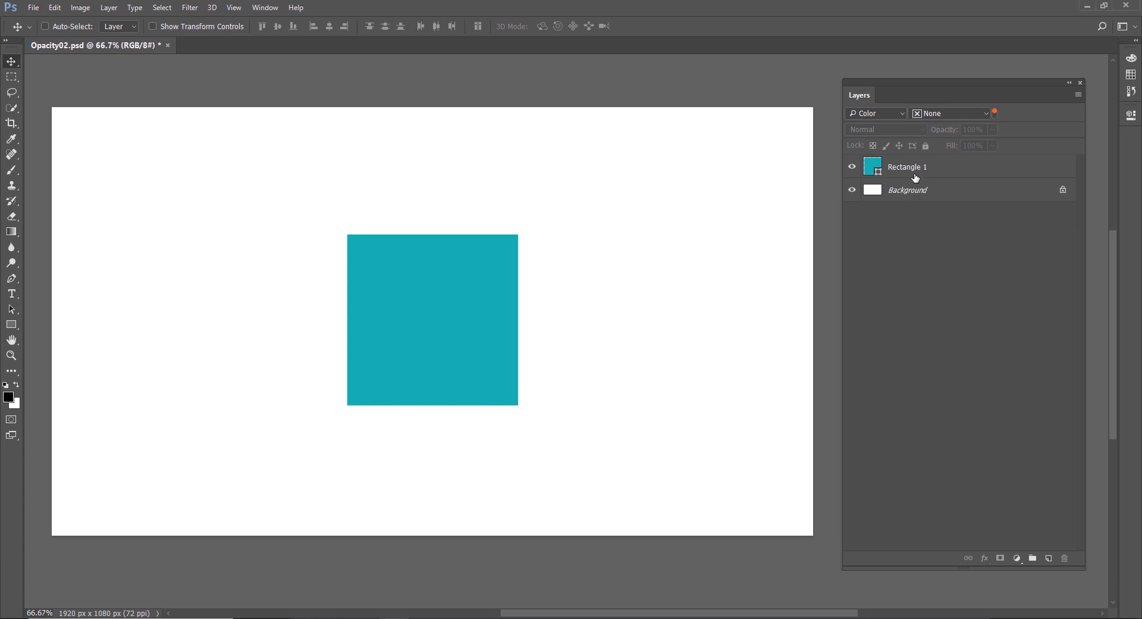
Step: Hide the Background layer and set the teal Rectangle 1 layer's opacity to 50%
left_click(903, 178)
left_click(852, 190)
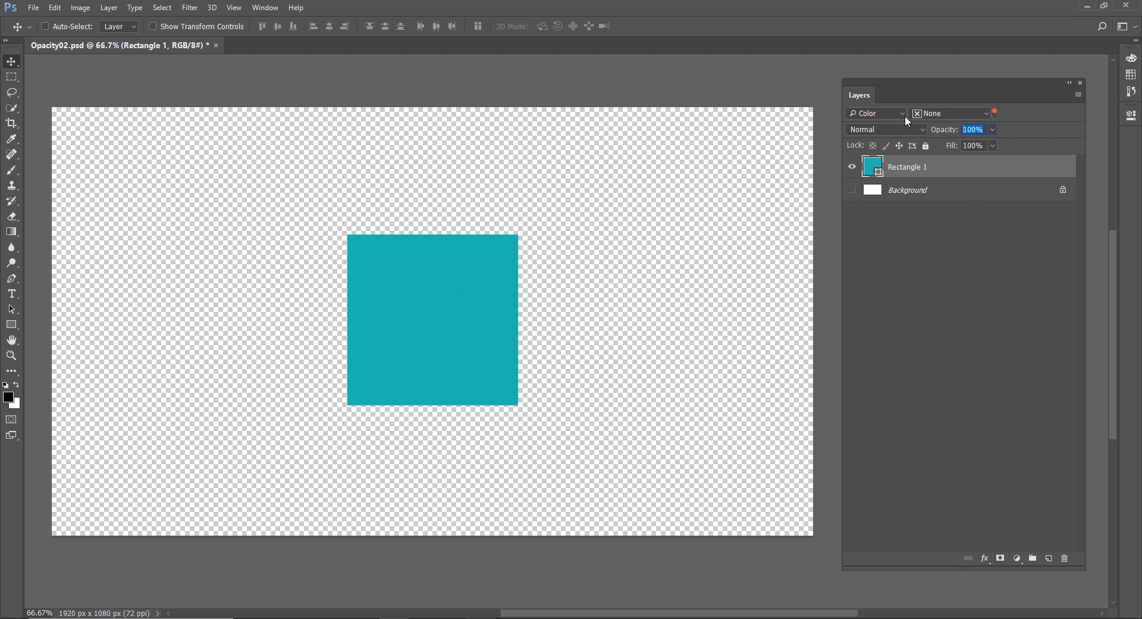
type("50")
key("Return")
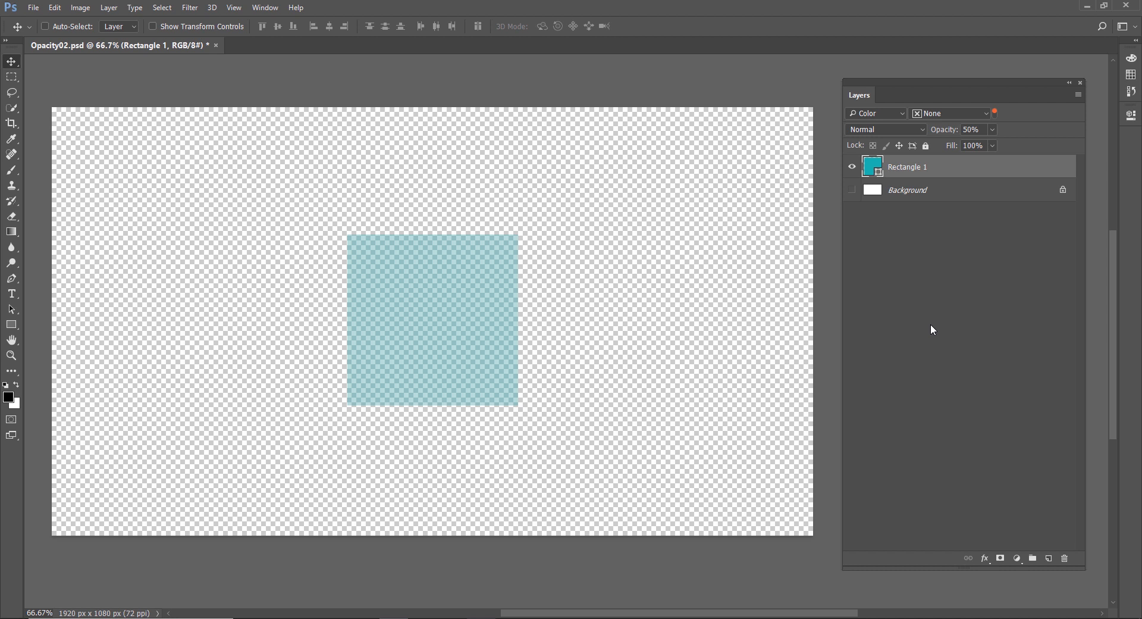
left_click(931, 329)
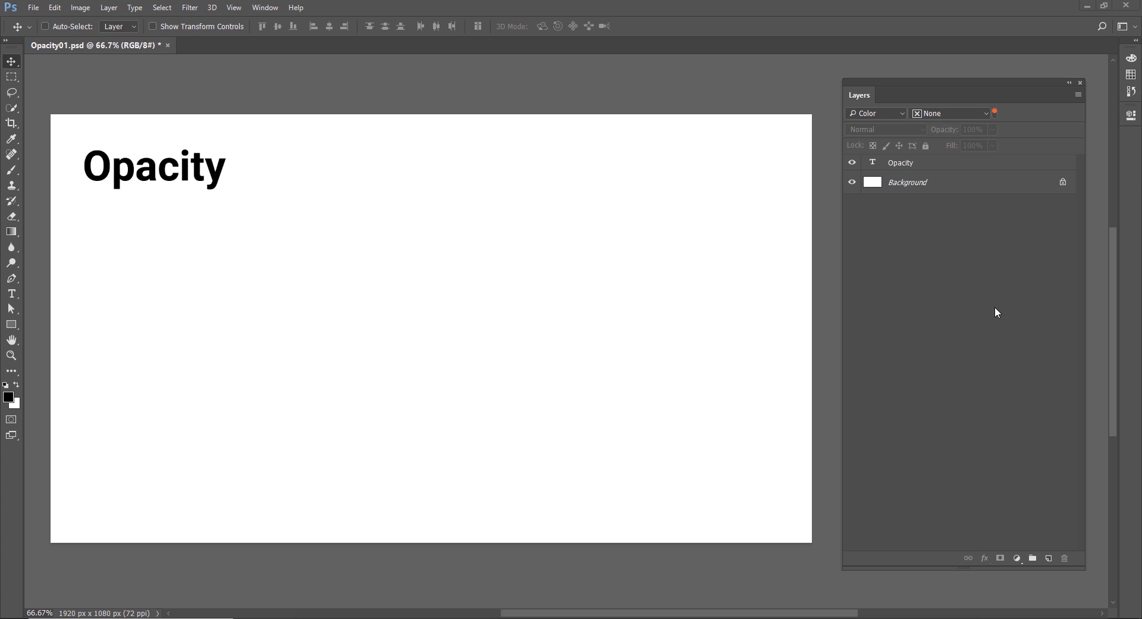
Step: Unlock the Background layer and reduce its opacity to about 36%
left_click(978, 186)
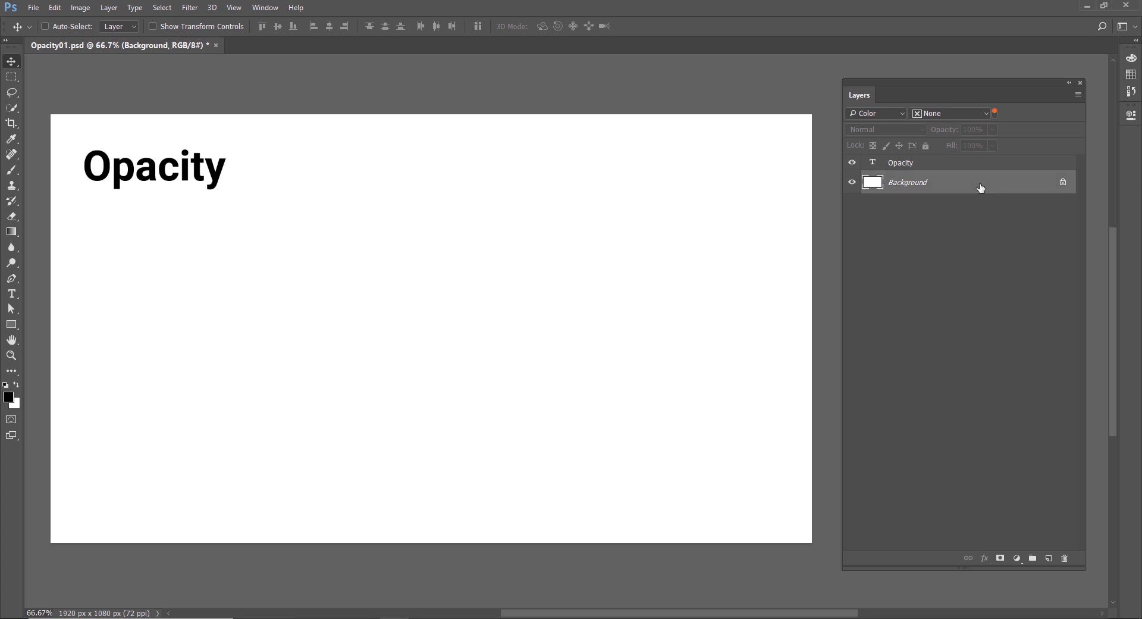
left_click(1063, 185)
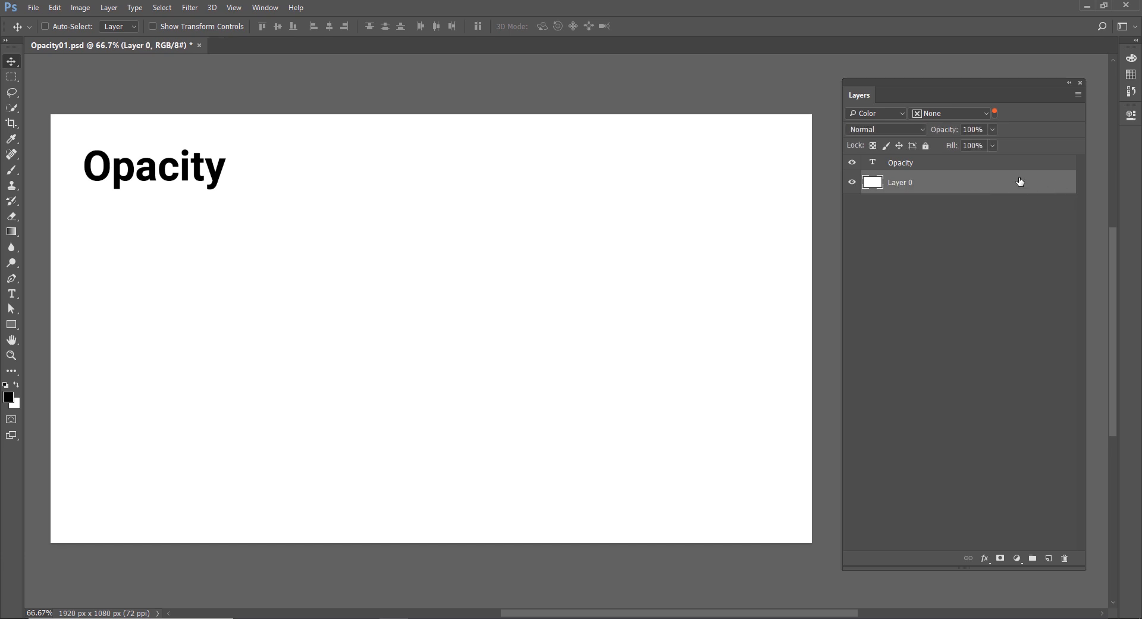
left_click_drag(957, 145, 935, 146)
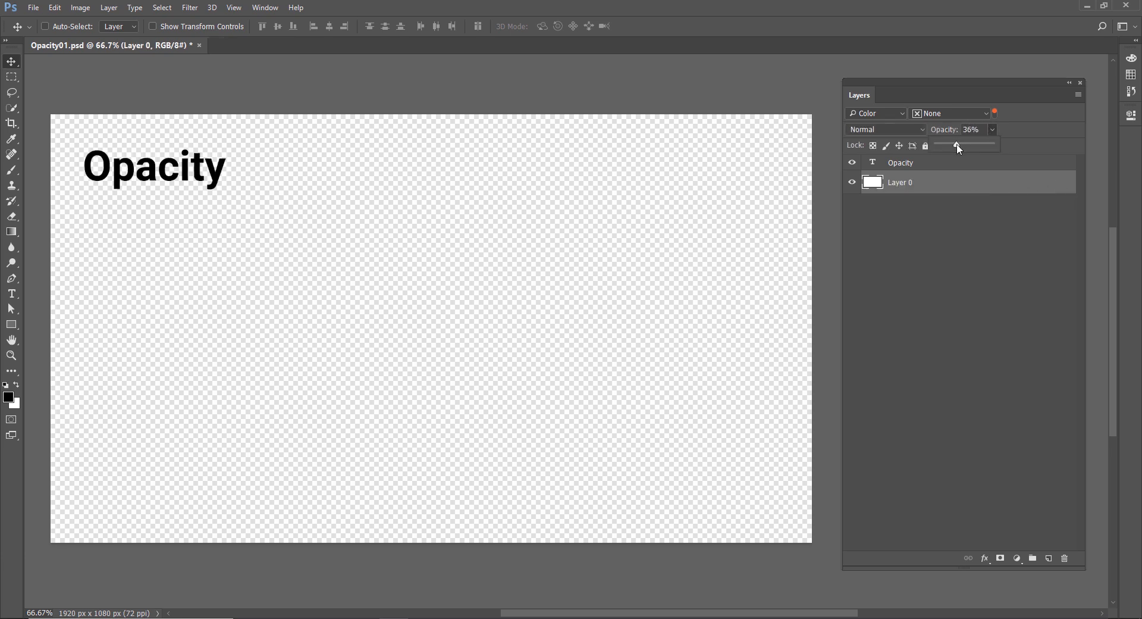
left_click(963, 252)
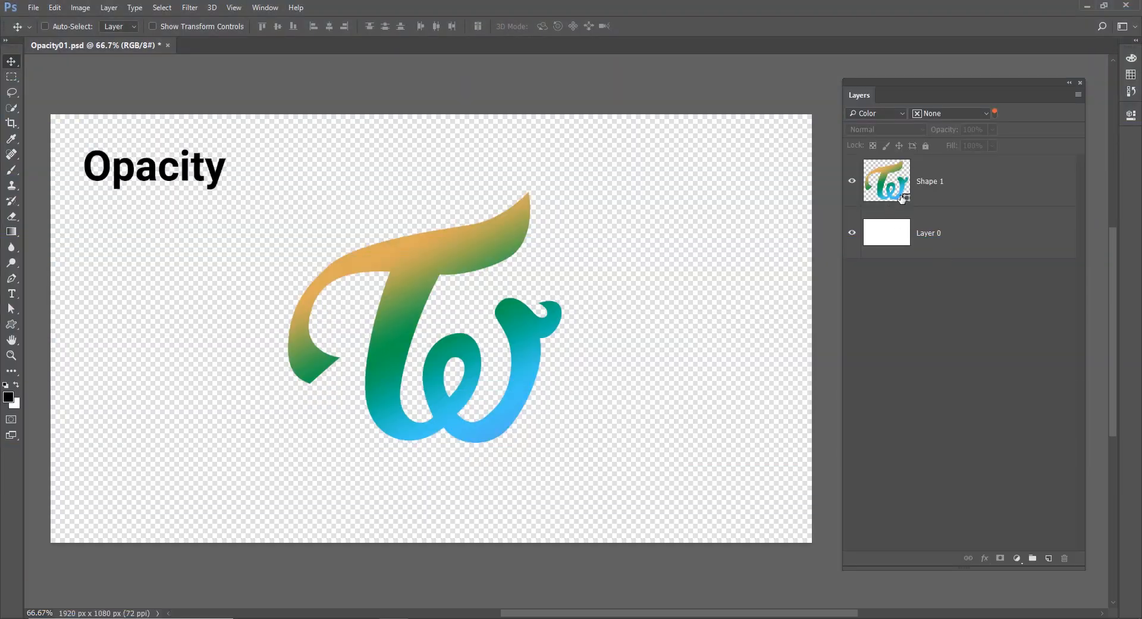
Step: Select the Shape 1 logo layer with the Move tool active and set its opacity to 30%, followed by 80%
left_click(991, 185)
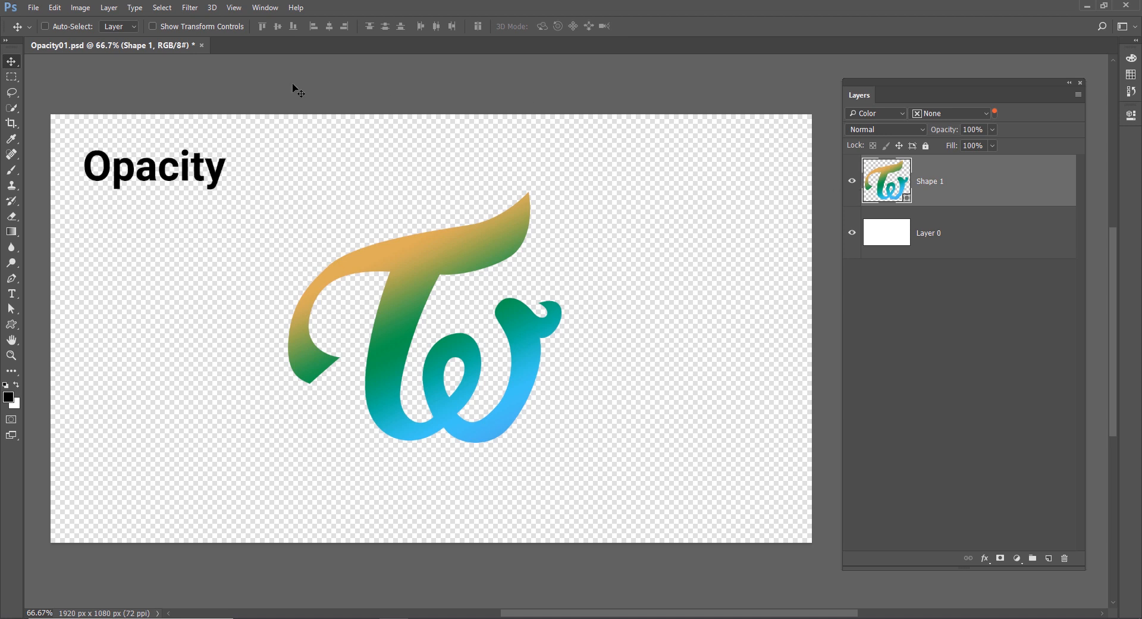
right_click(9, 62)
left_click(64, 61)
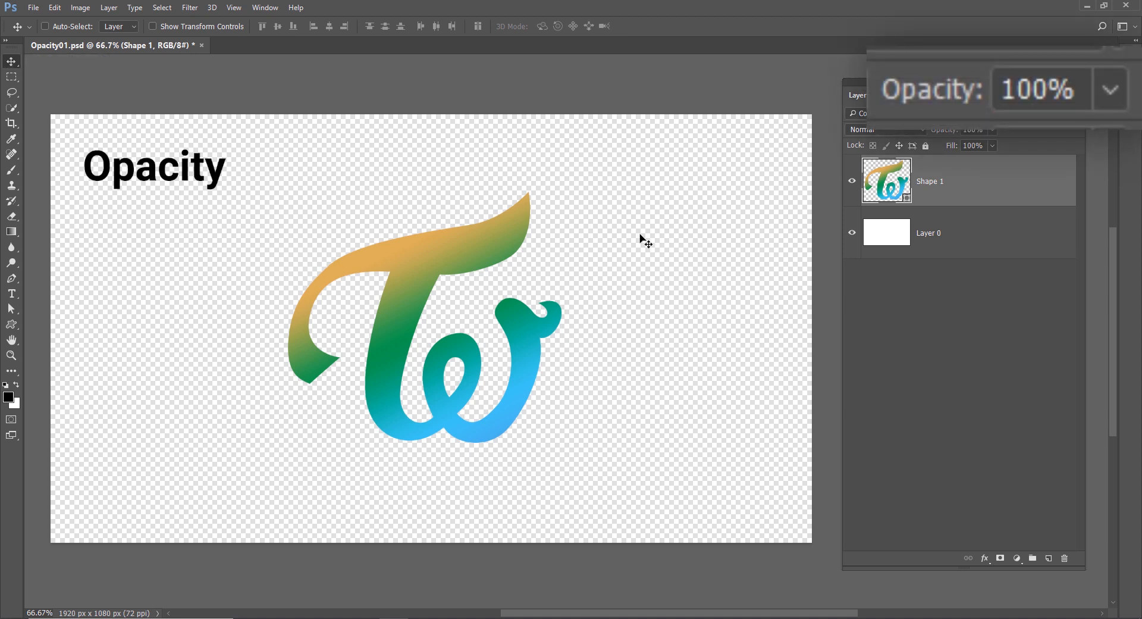
key("3")
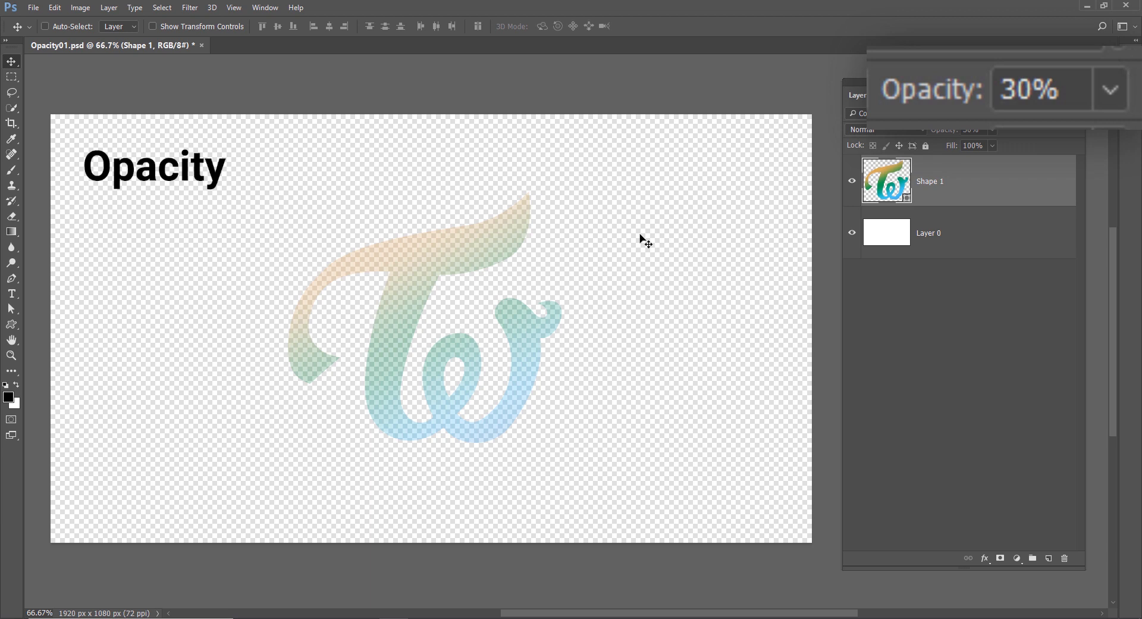
key("8")
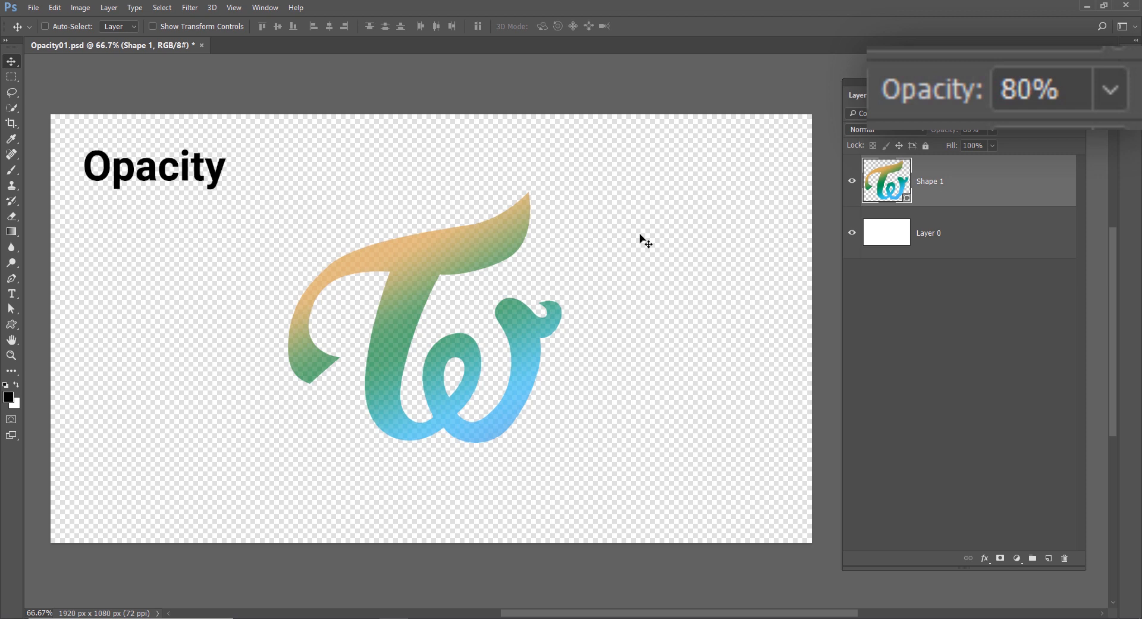
Step: Try 24% and 0% opacity on the Shape 1 layer, returning it to 100%
key("2")
key("4")
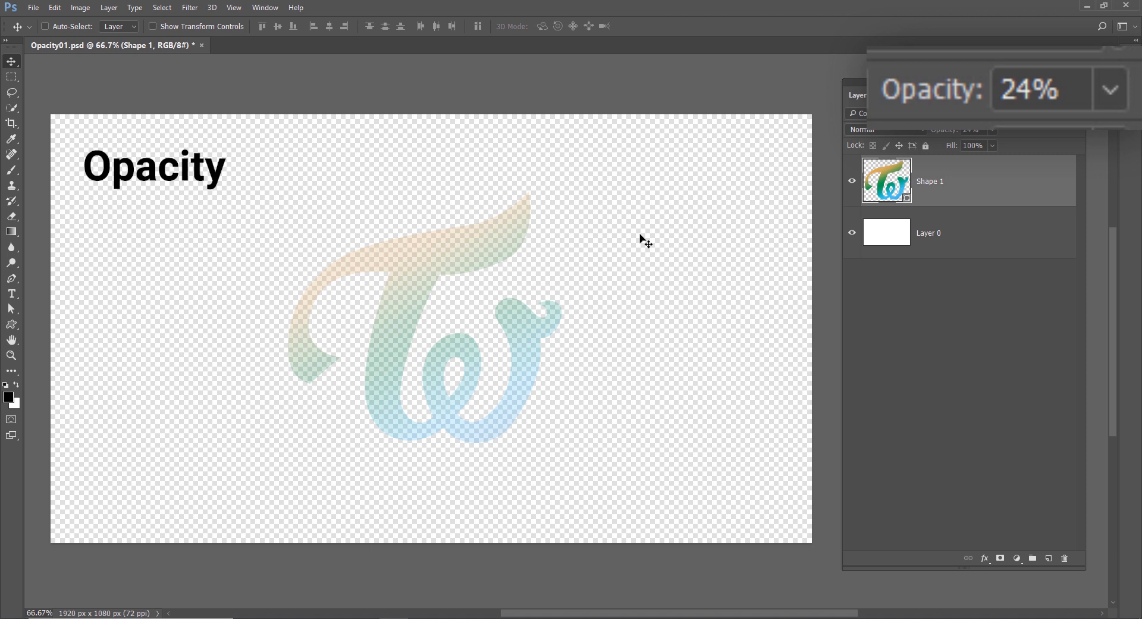
key("0")
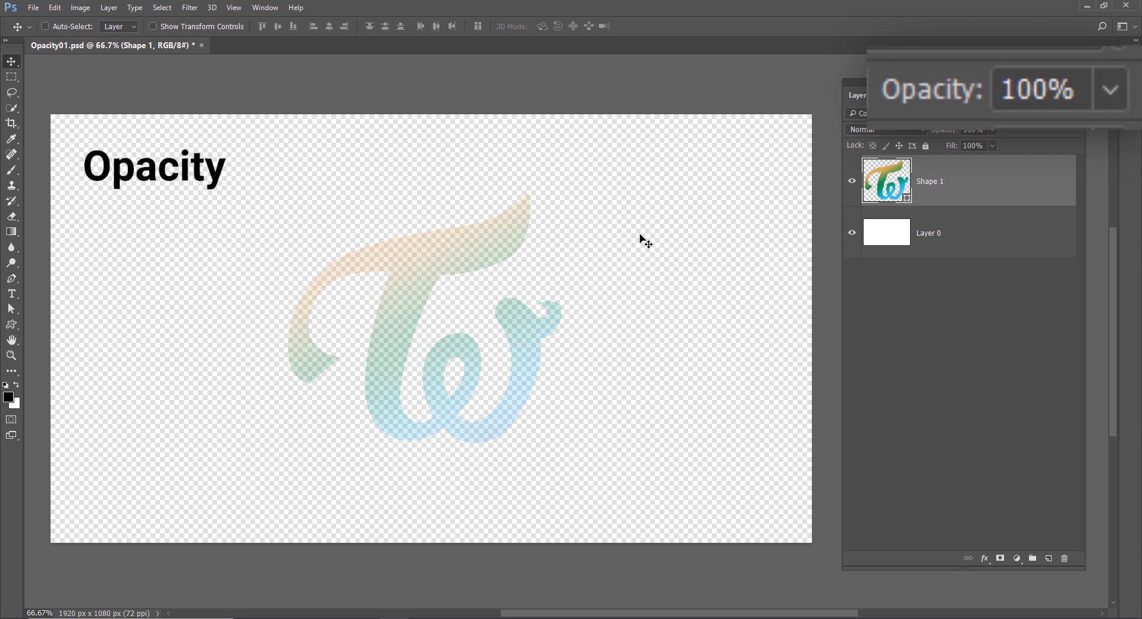
key("0")
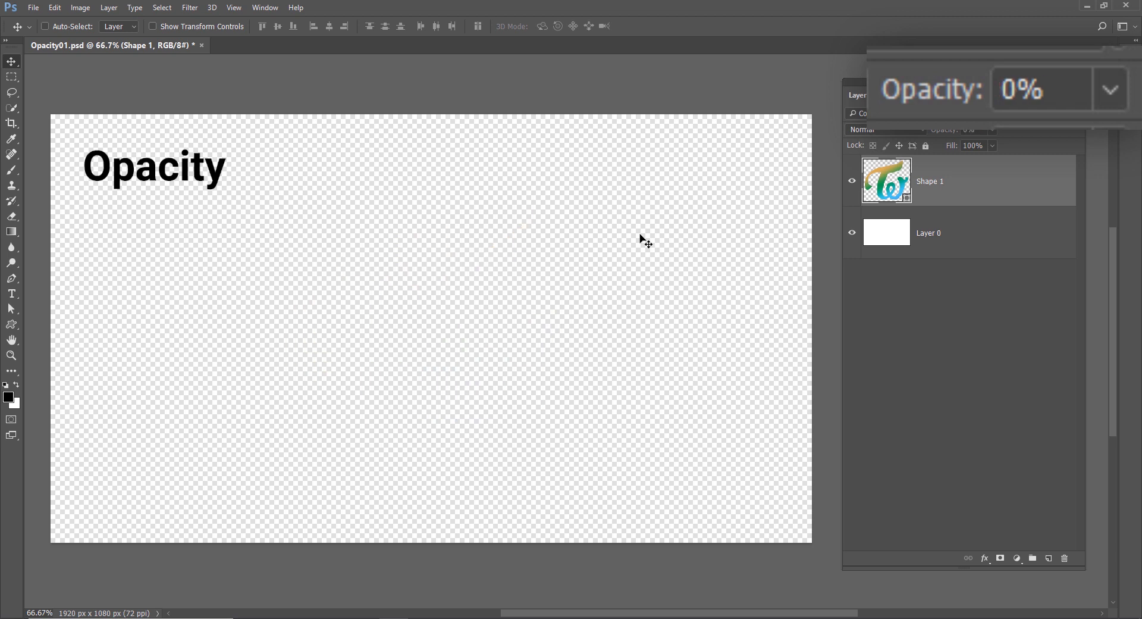
key("0")
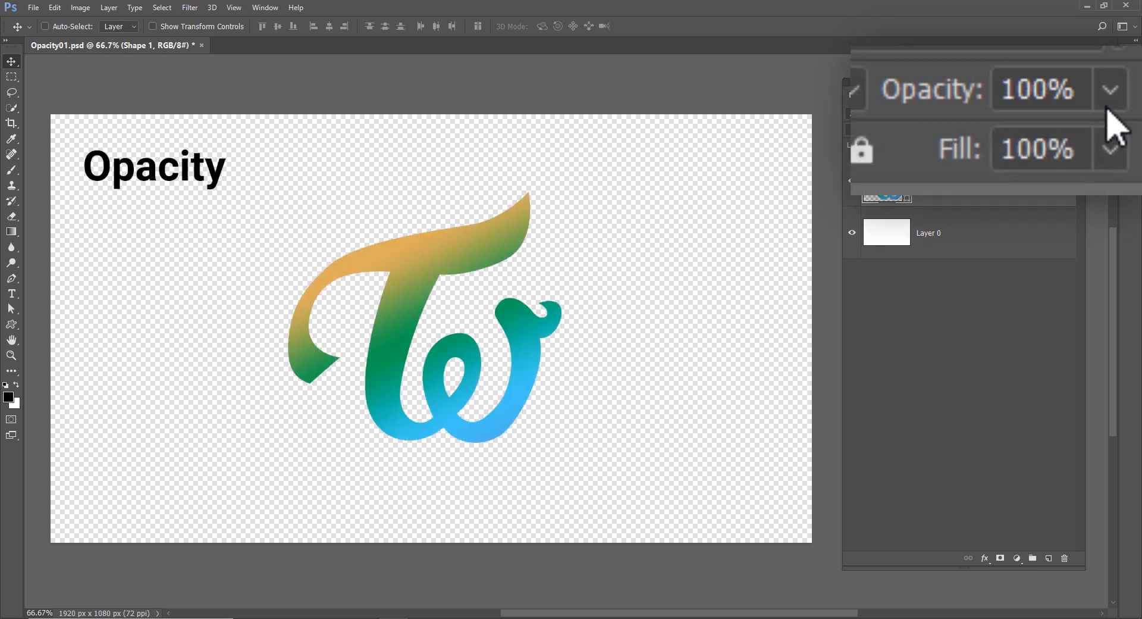
Step: Reduce the Shape 1 layer's opacity to 88% and bring it back to 100%
left_click(1110, 90)
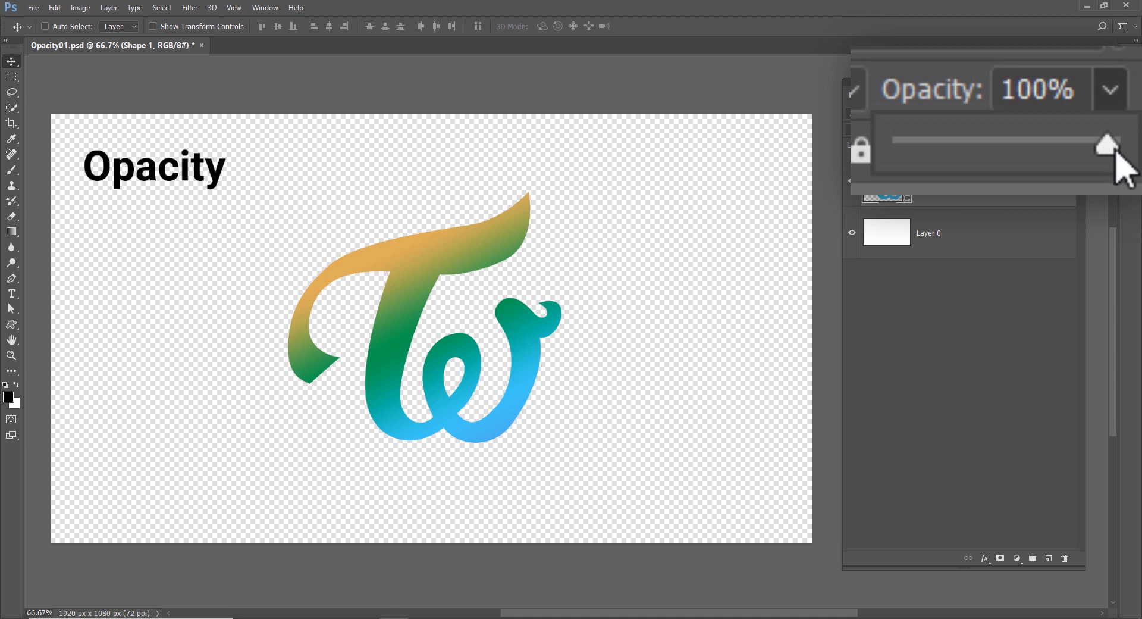
left_click_drag(1116, 154, 1084, 151)
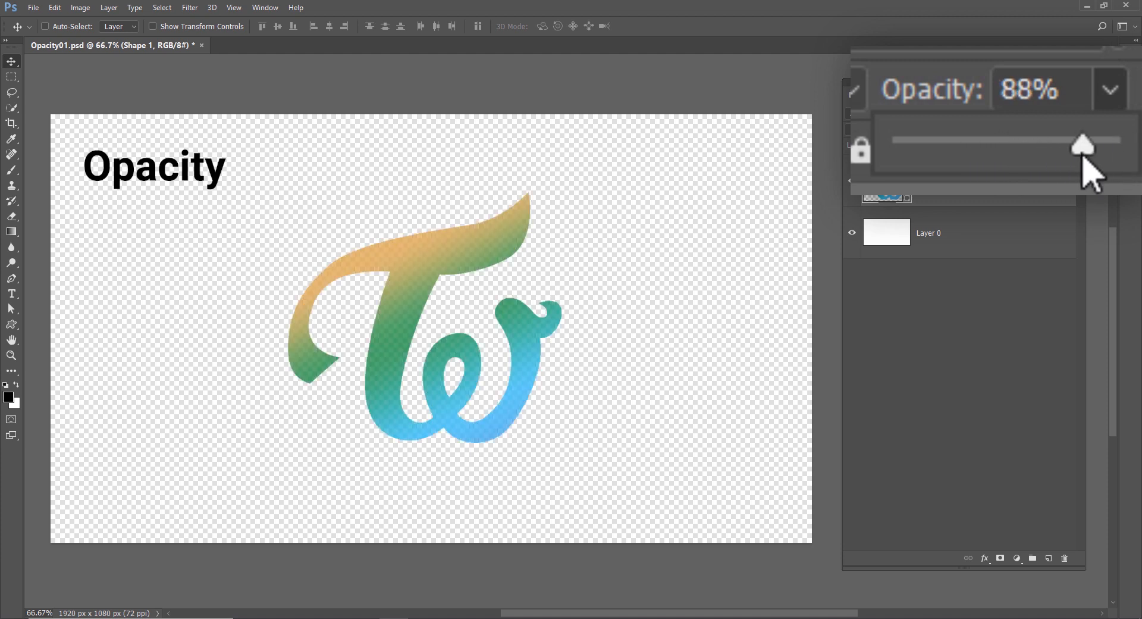
left_click_drag(1086, 149, 1107, 148)
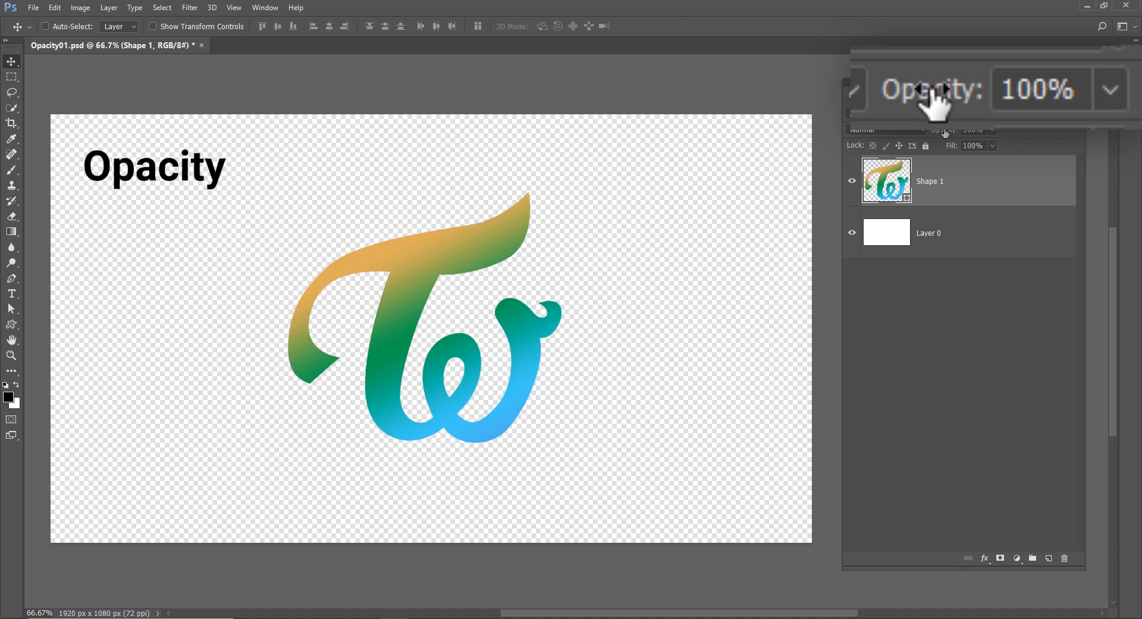
left_click_drag(945, 134, 1017, 138)
Step: Enter an exact opacity of 67% for the Shape 1 layer
left_click(981, 130)
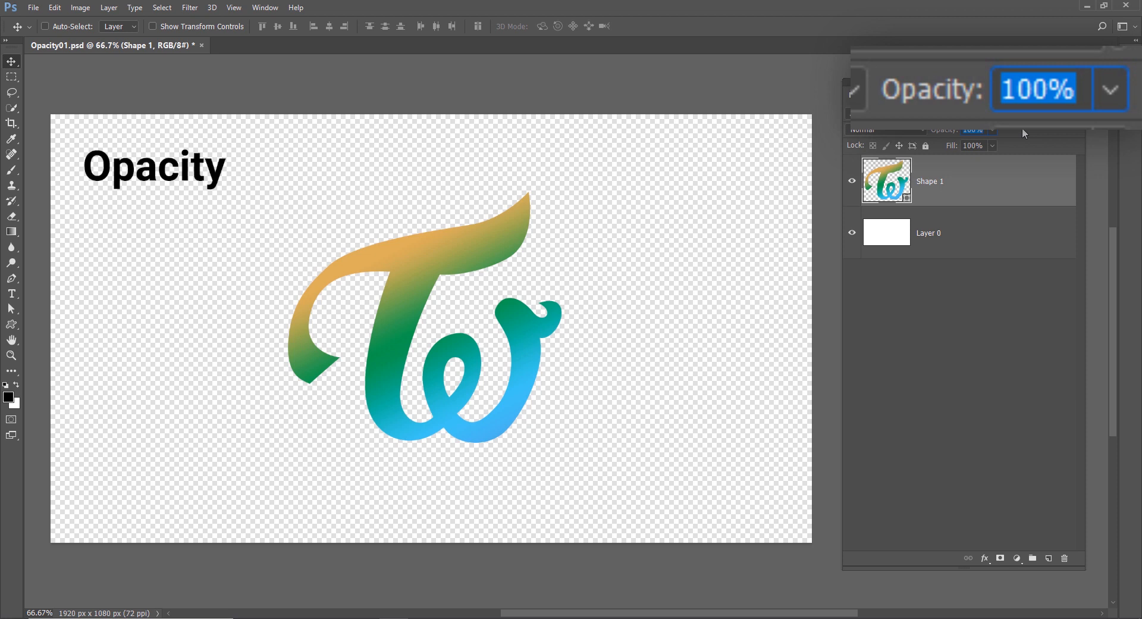
type("67")
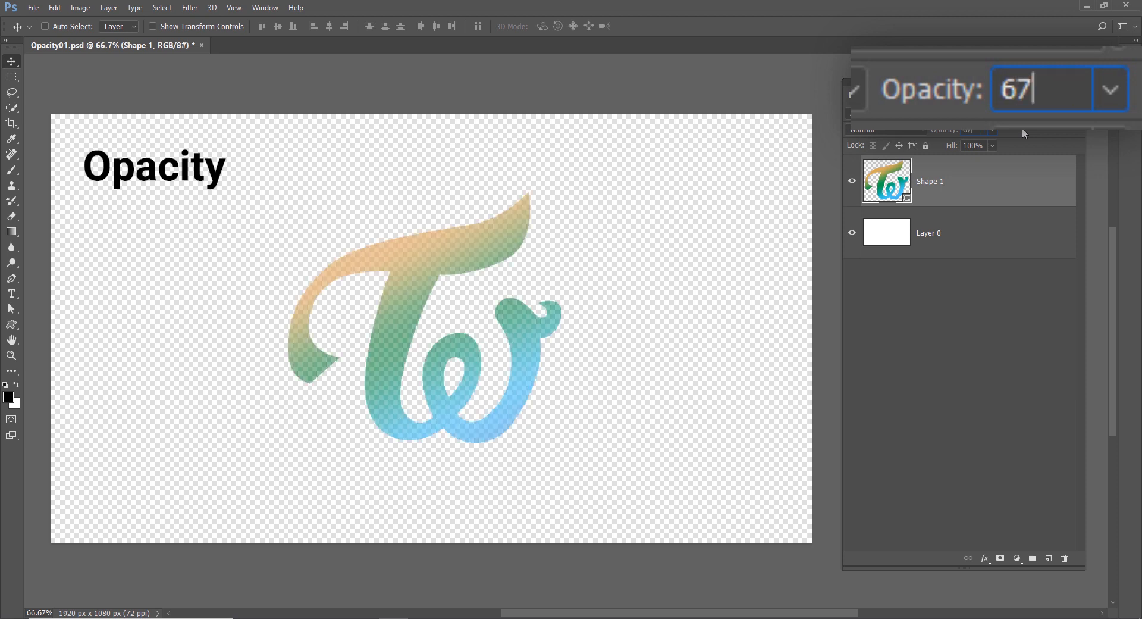
key("Return")
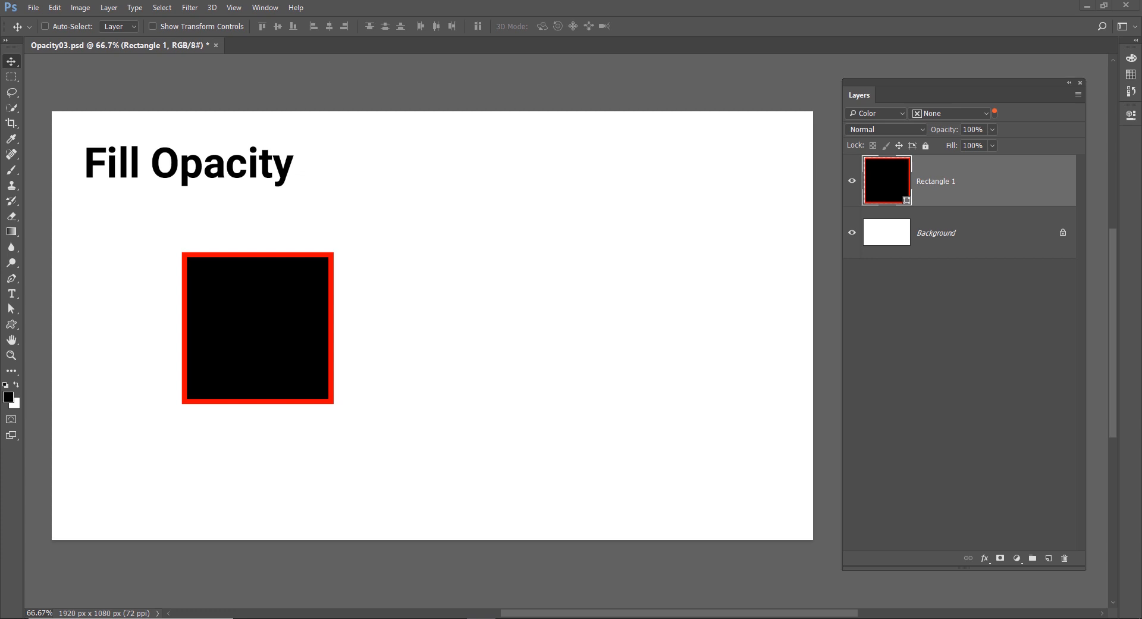
Step: Switch the red-outlined rectangle's shape fill between no colour and black, ending on black
key("u")
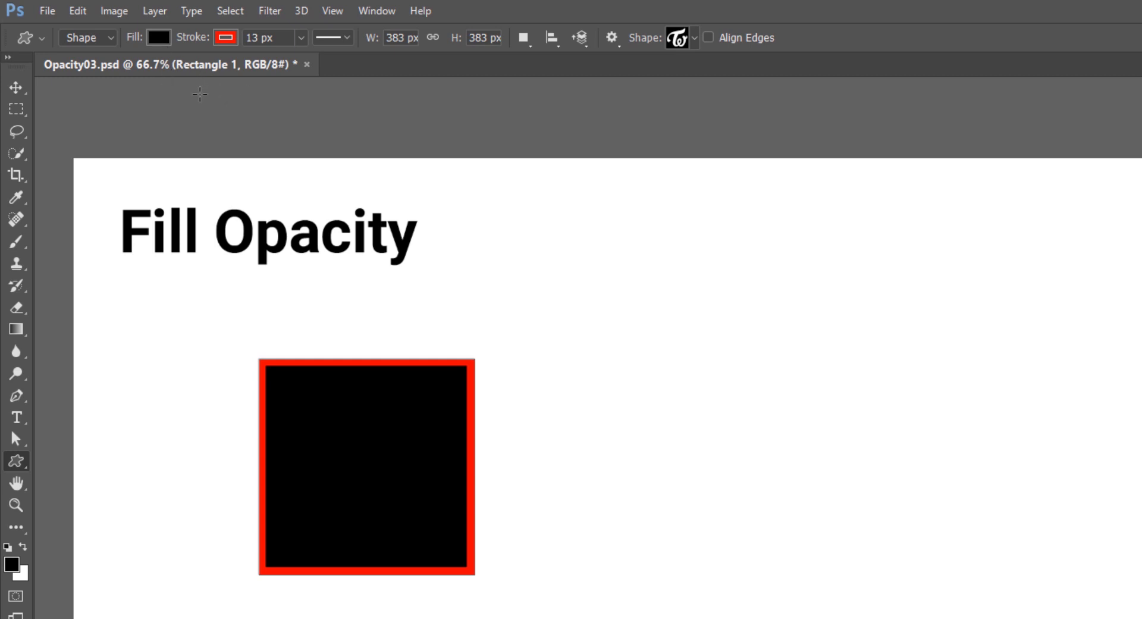
left_click(159, 39)
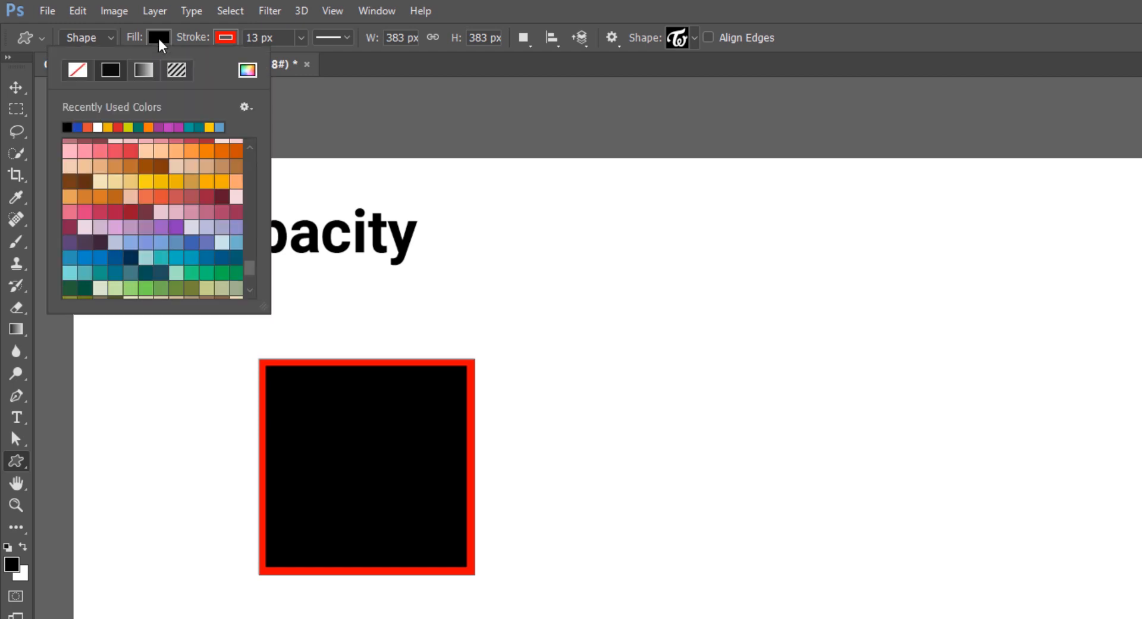
left_click(78, 71)
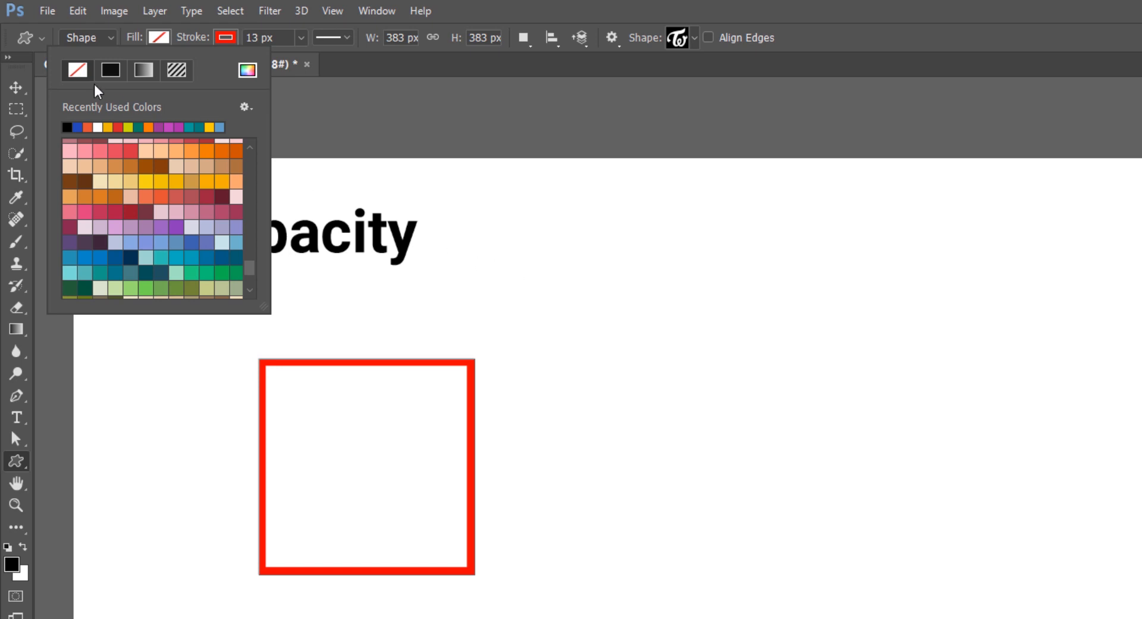
left_click(110, 69)
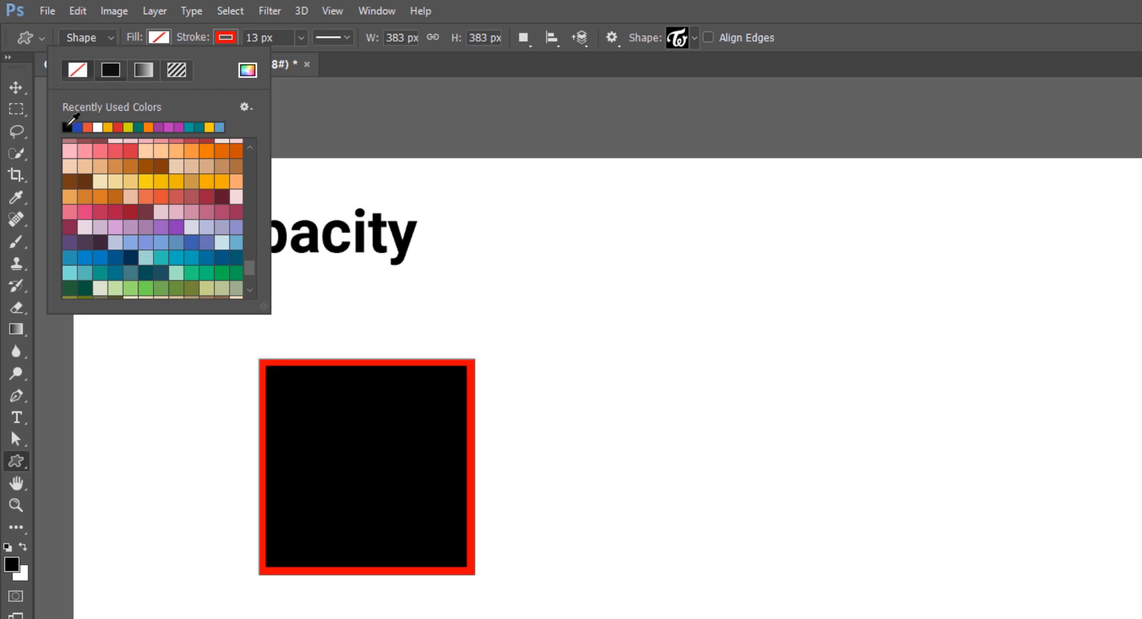
left_click(78, 76)
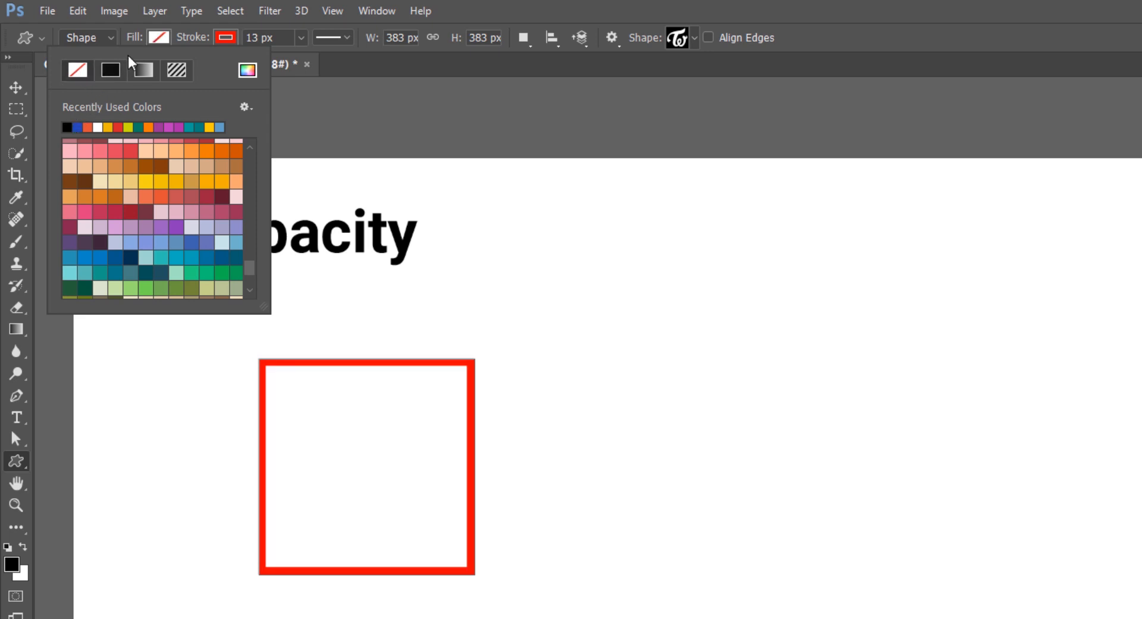
left_click(67, 127)
left_click(473, 7)
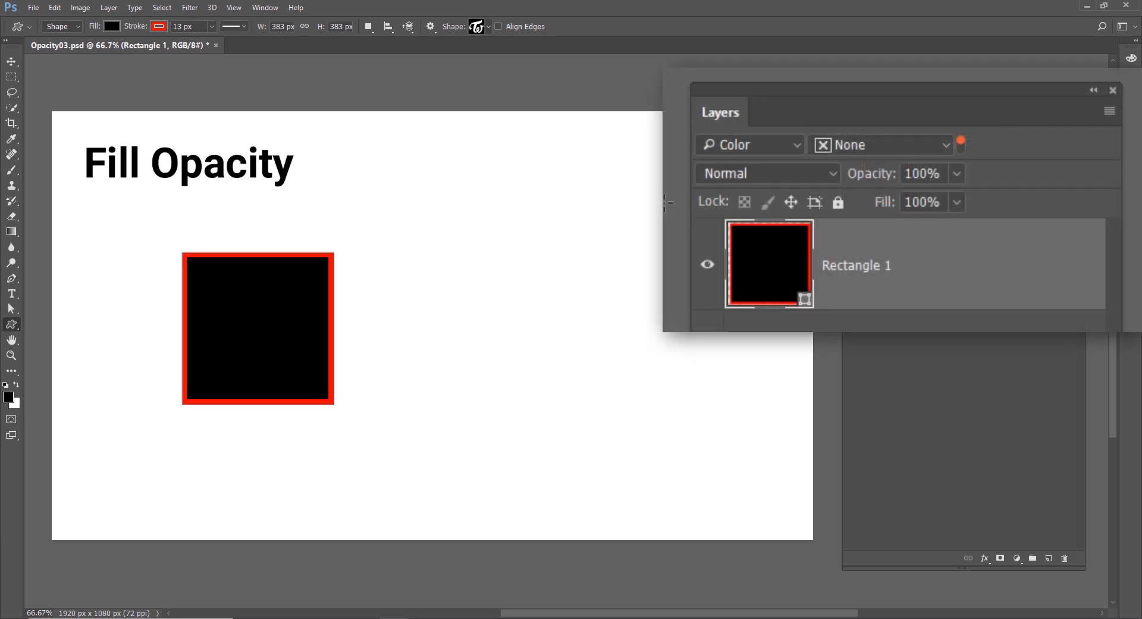
Step: Set the Rectangle 1 layer's Fill opacity to 20%, keeping its layer opacity at 100%
left_click(957, 203)
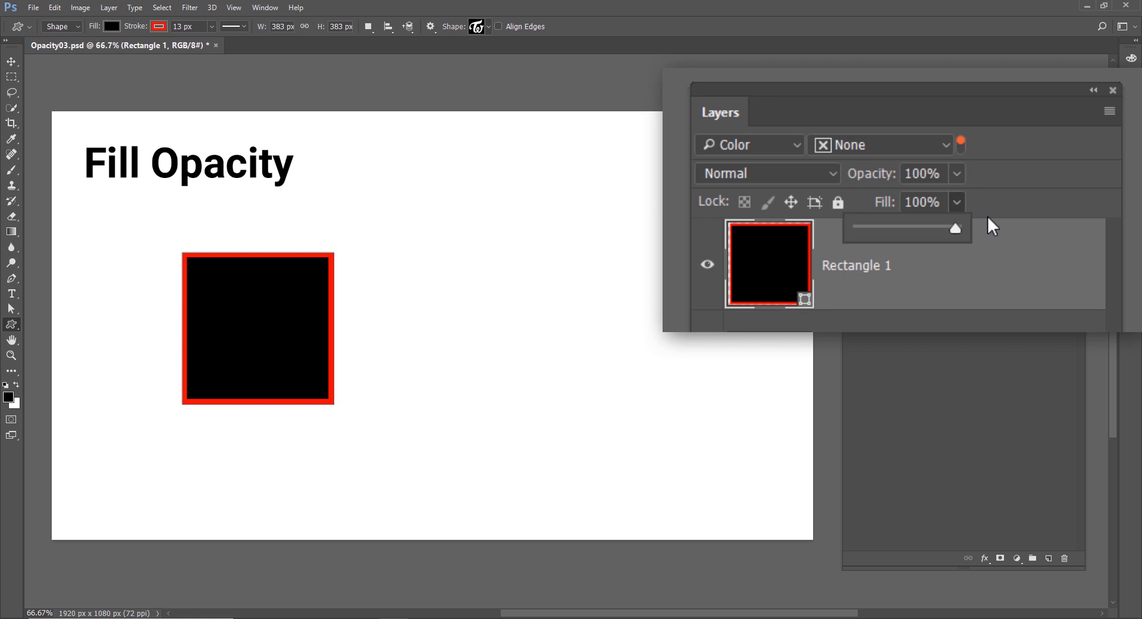
left_click_drag(874, 230, 876, 230)
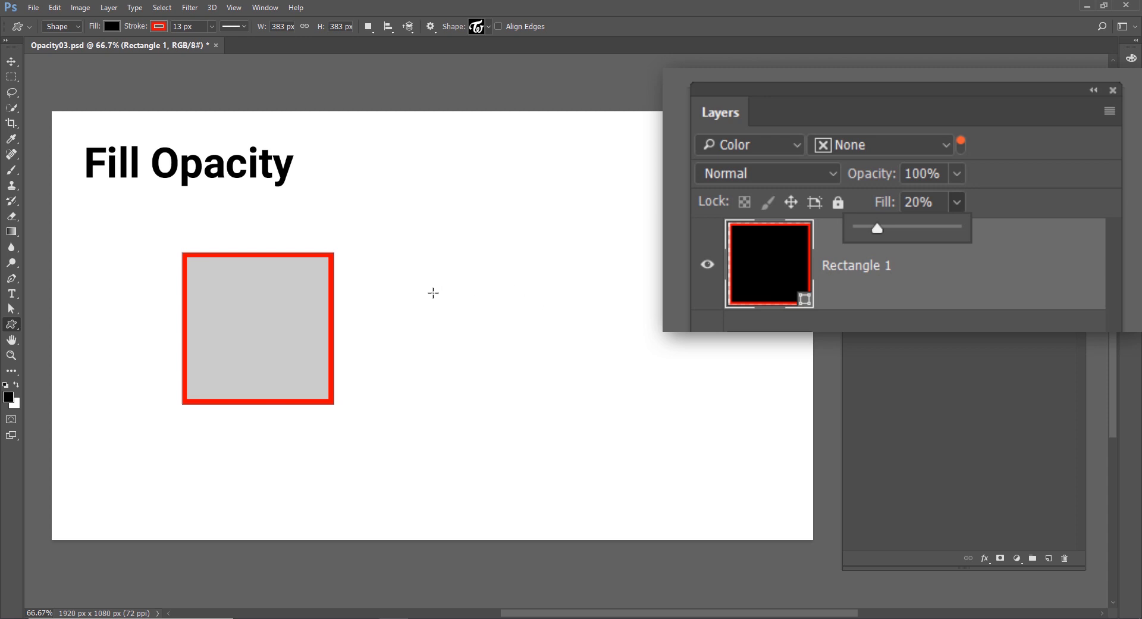
left_click(851, 323)
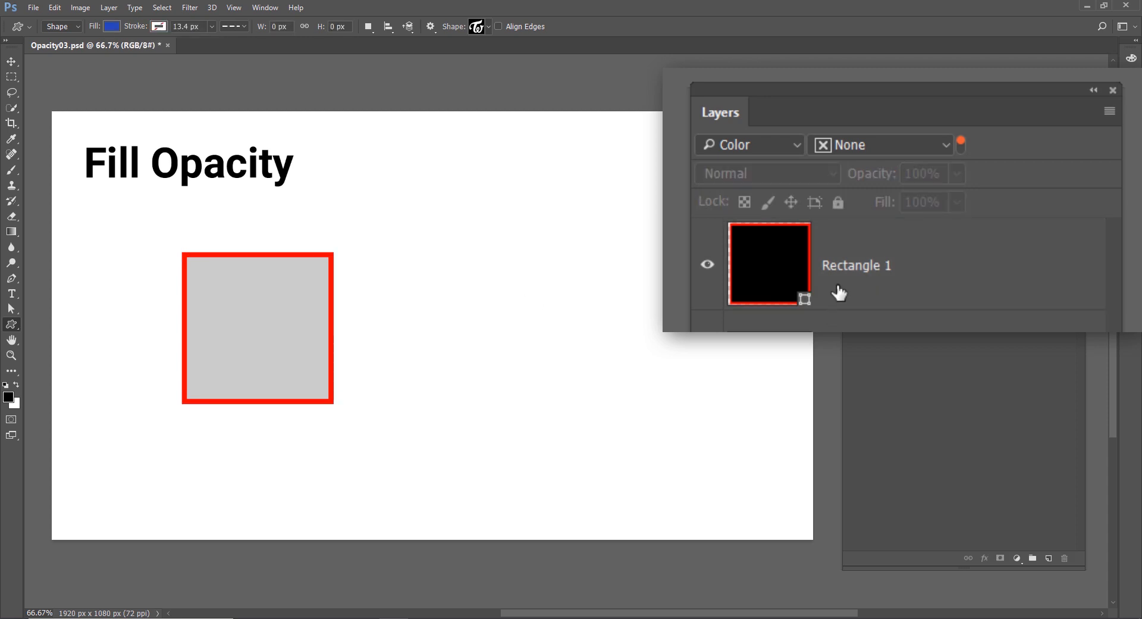
left_click(859, 264)
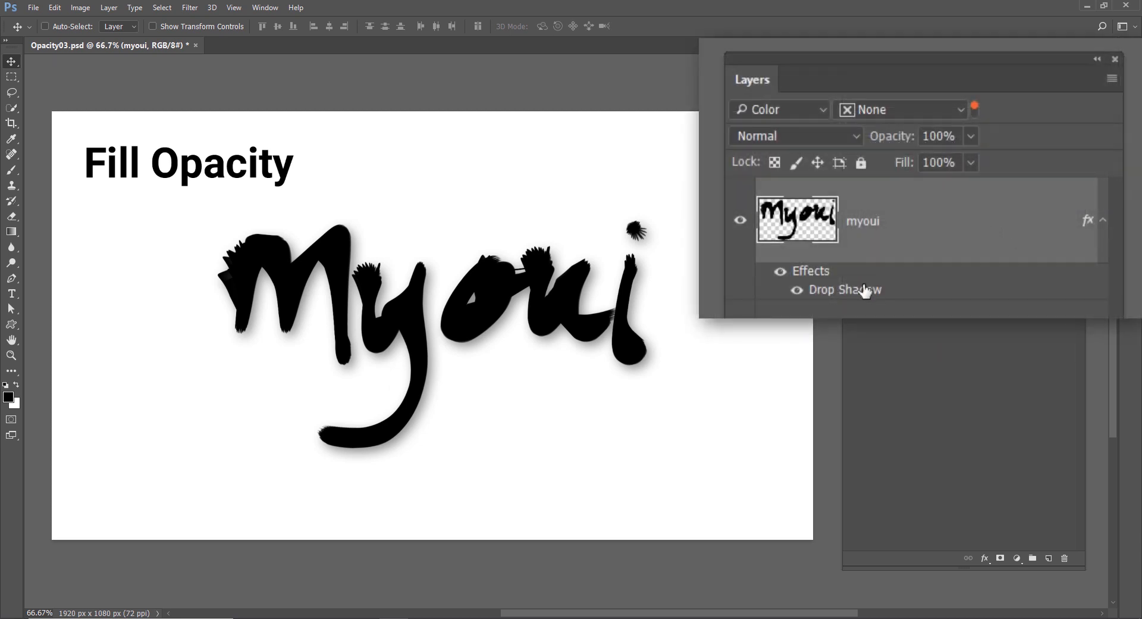
Step: Toggle the Drop Shadow effect off and on for the myoui layer, and set its Fill opacity to 0%
left_click(797, 291)
left_click(797, 291)
left_click(972, 164)
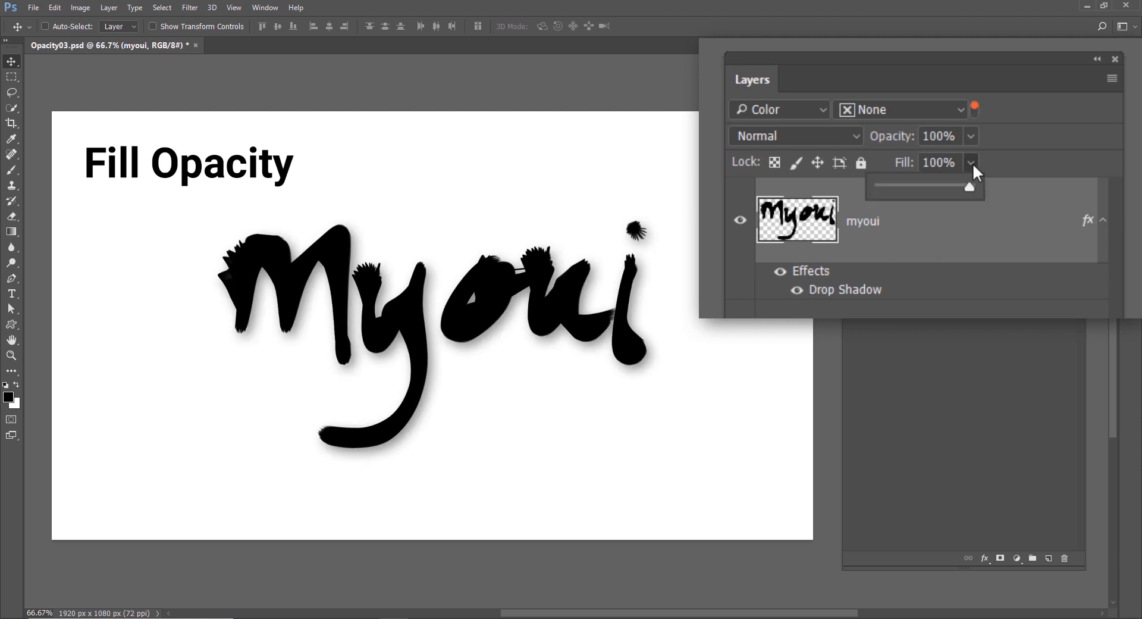
left_click_drag(897, 194, 842, 185)
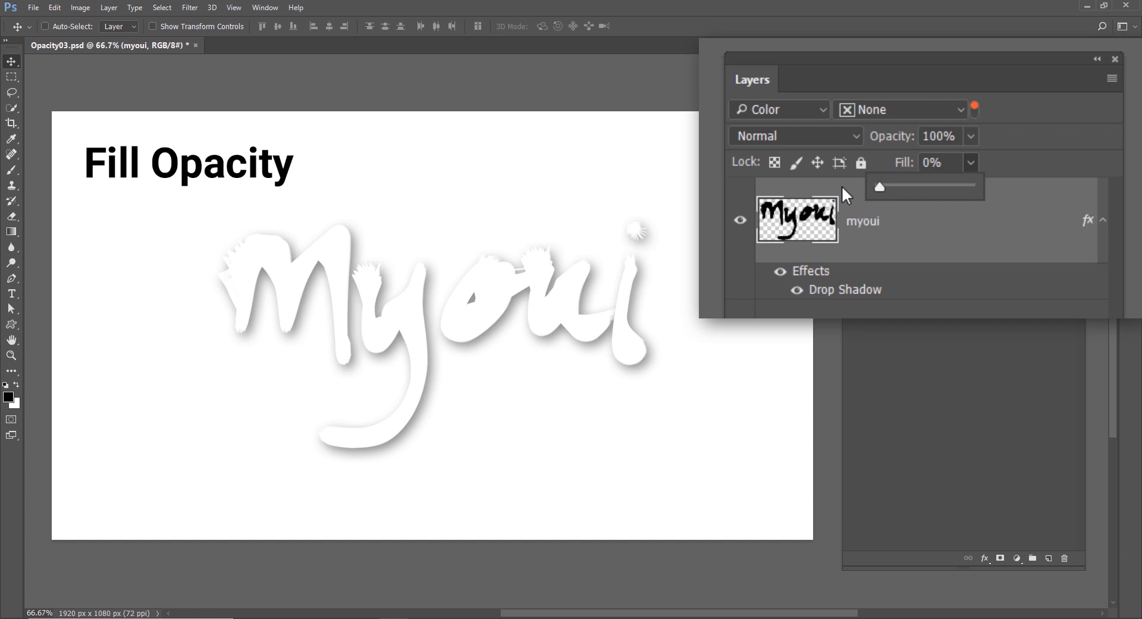
left_click(882, 243)
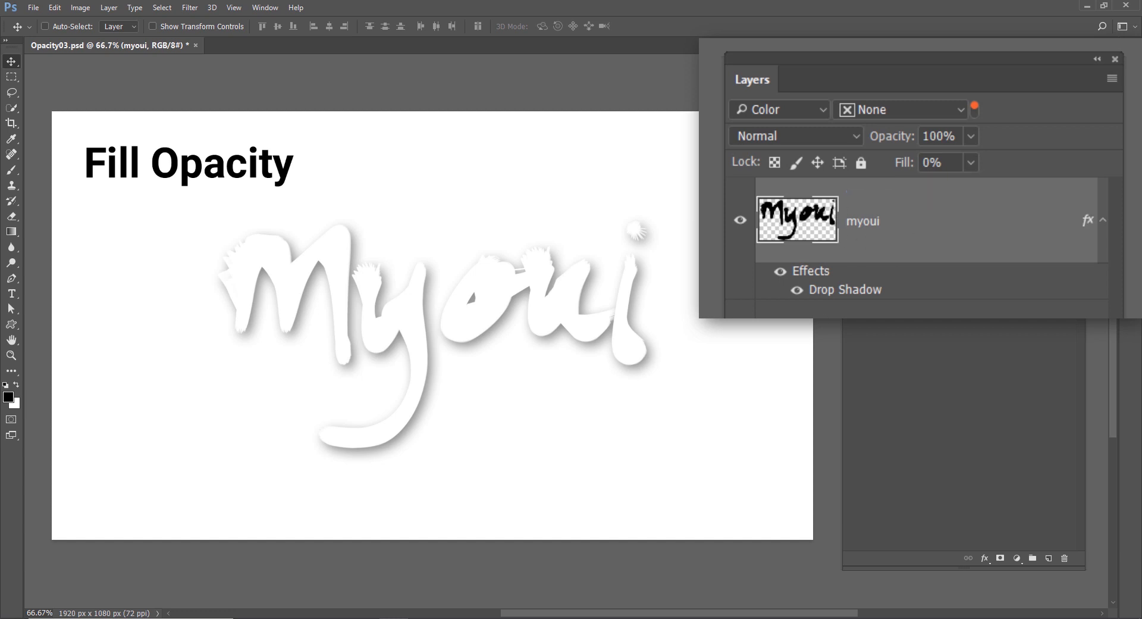
Step: Hide and reshow the Background layer, and set the myoui layer's Fill opacity to 100%
left_click(852, 283)
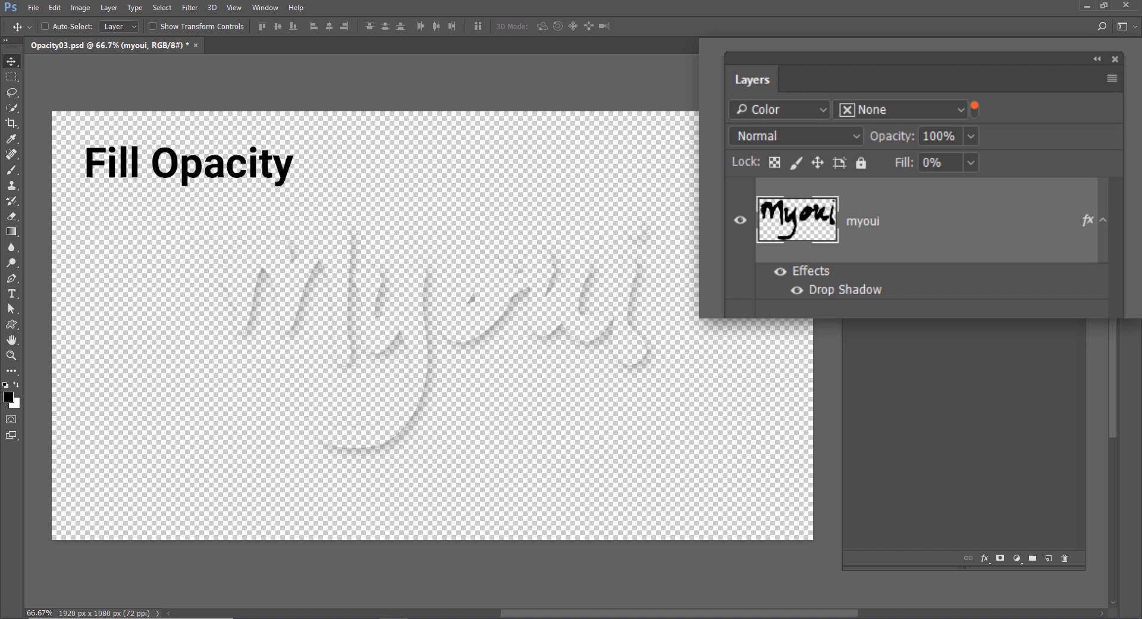
left_click(853, 283)
left_click(972, 164)
left_click(1059, 185)
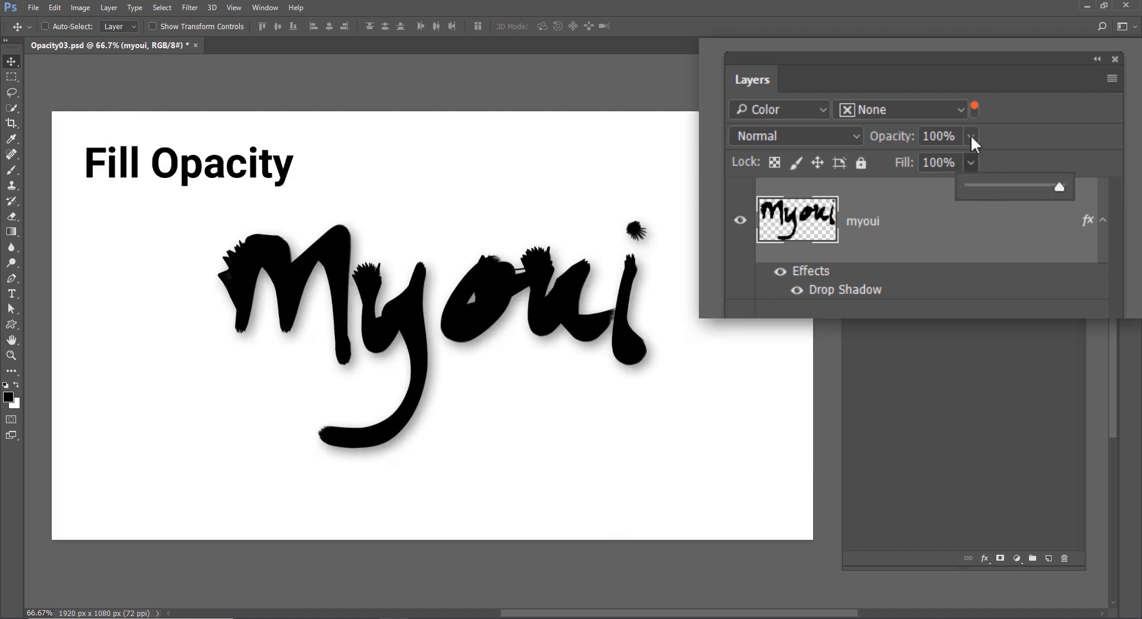
Step: Lower the myoui layer's overall opacity to 11%, and restore it to 100%
left_click(971, 136)
left_click_drag(891, 158, 889, 158)
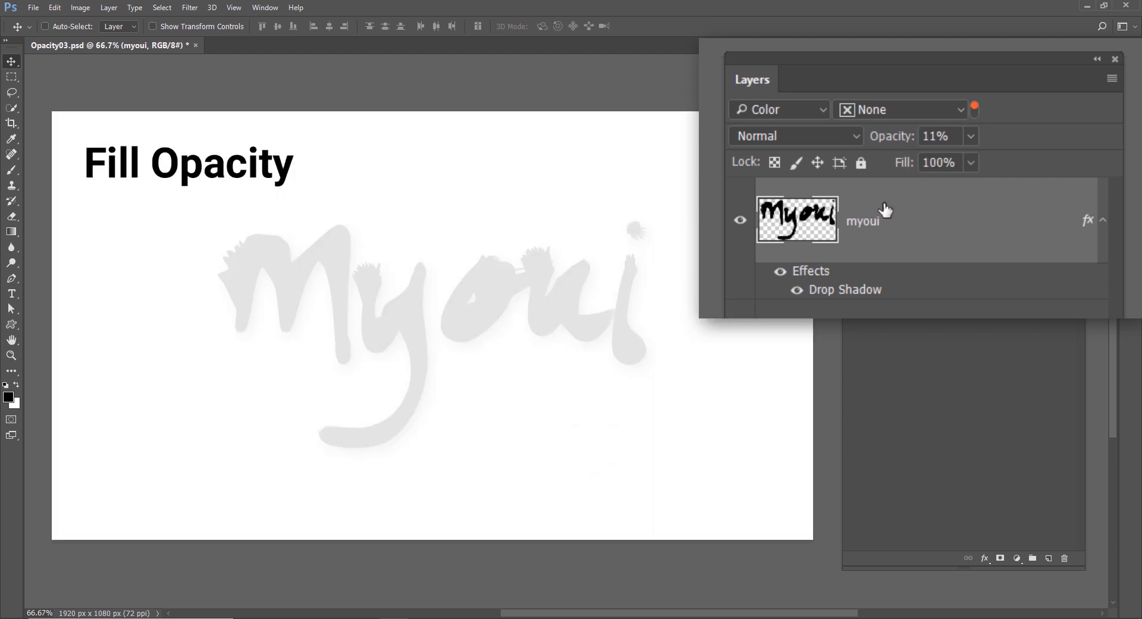
left_click(971, 136)
left_click_drag(974, 157, 1044, 149)
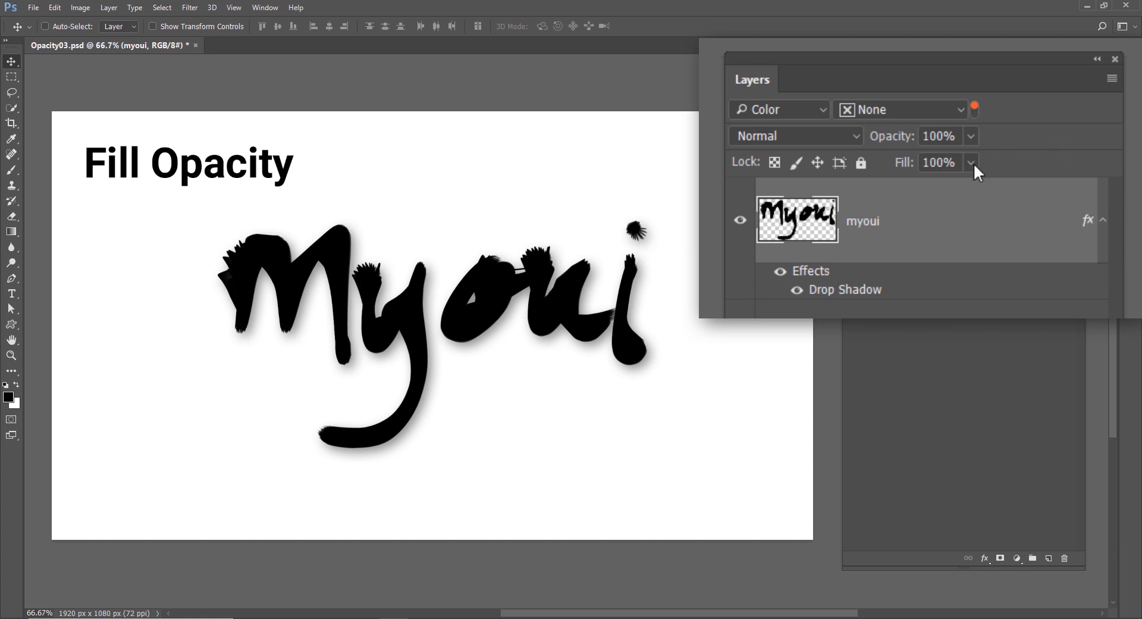
Step: Vary the myoui layer's Fill opacity and bring it back to 100%
left_click(973, 163)
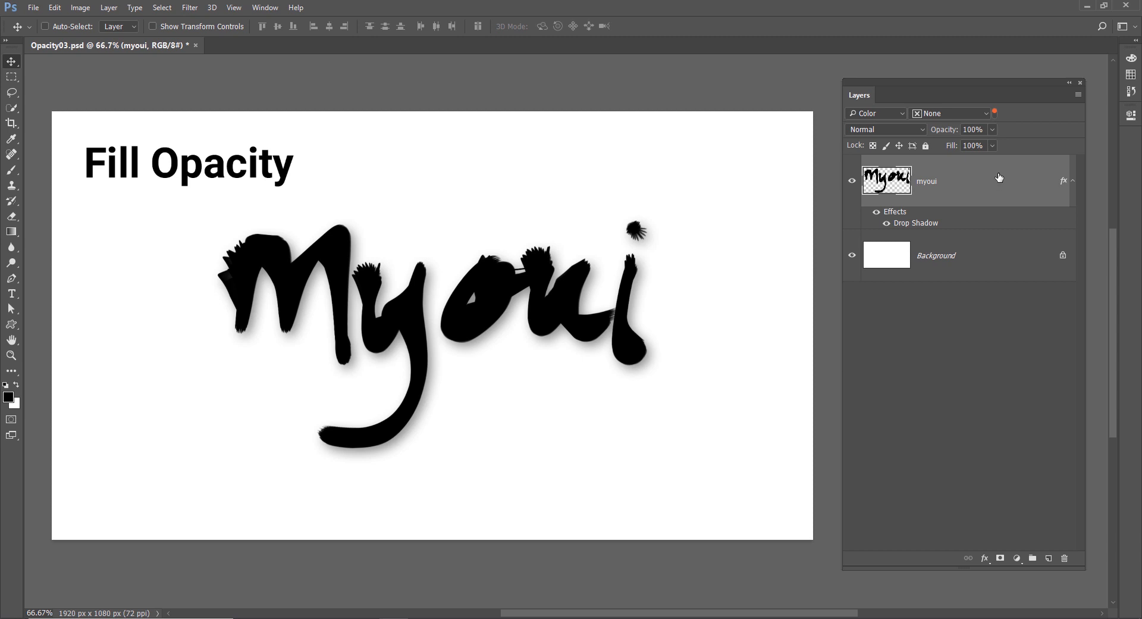
left_click(992, 146)
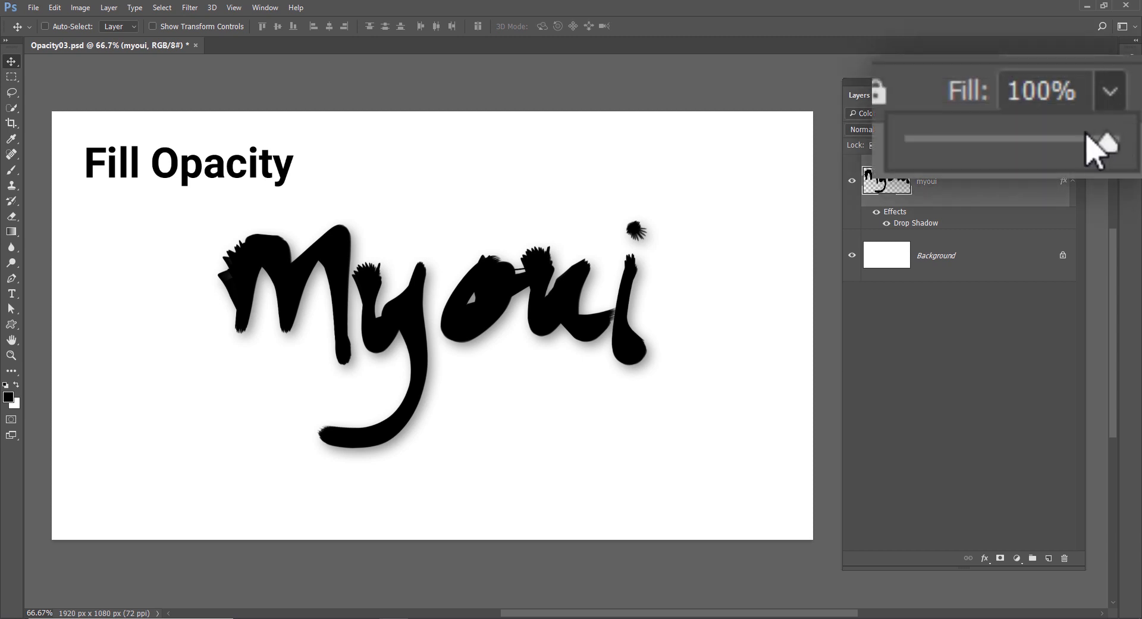
left_click_drag(988, 162, 1007, 146)
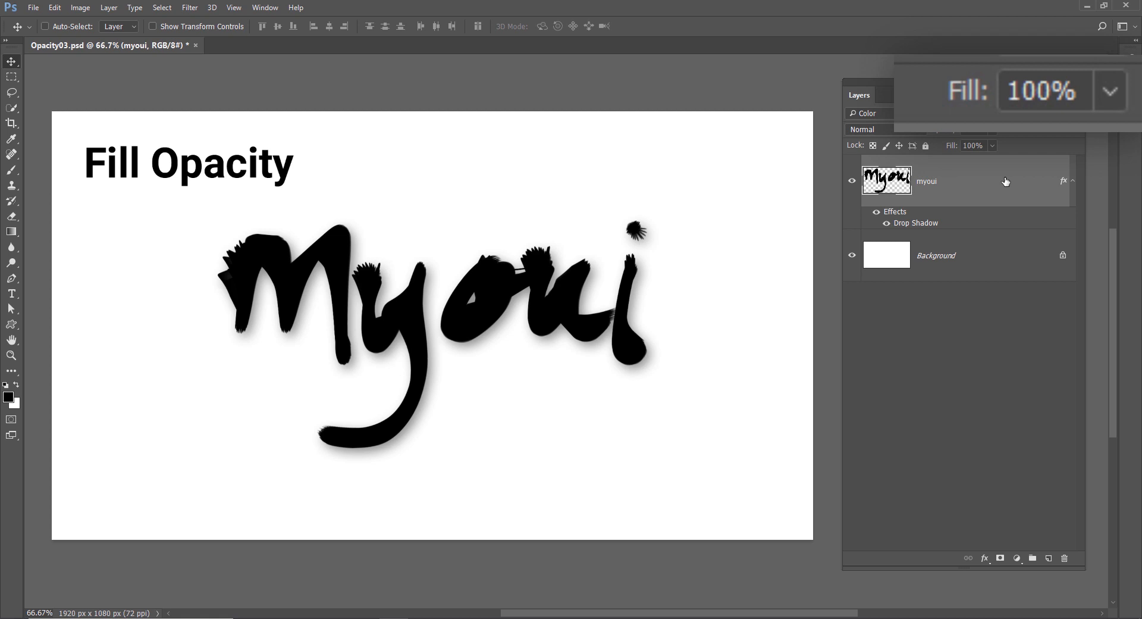
Step: Set the myoui layer's Fill opacity to 19%, to 0%, and back to 100%
key("shift+1")
key("shift+9")
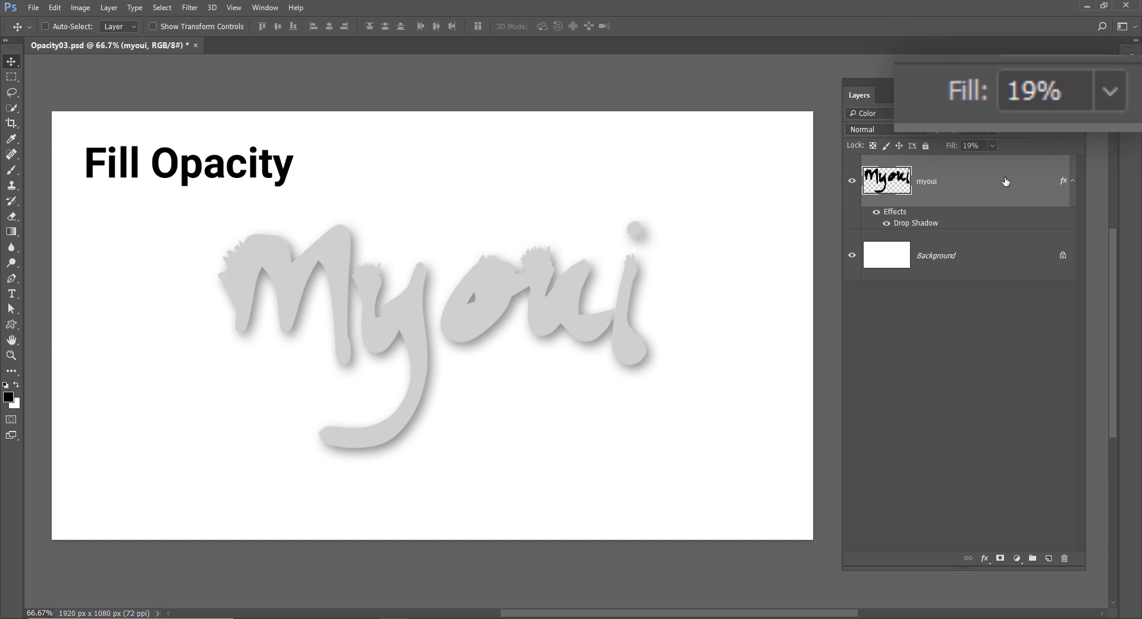
key("shift+0")
key("shift+0")
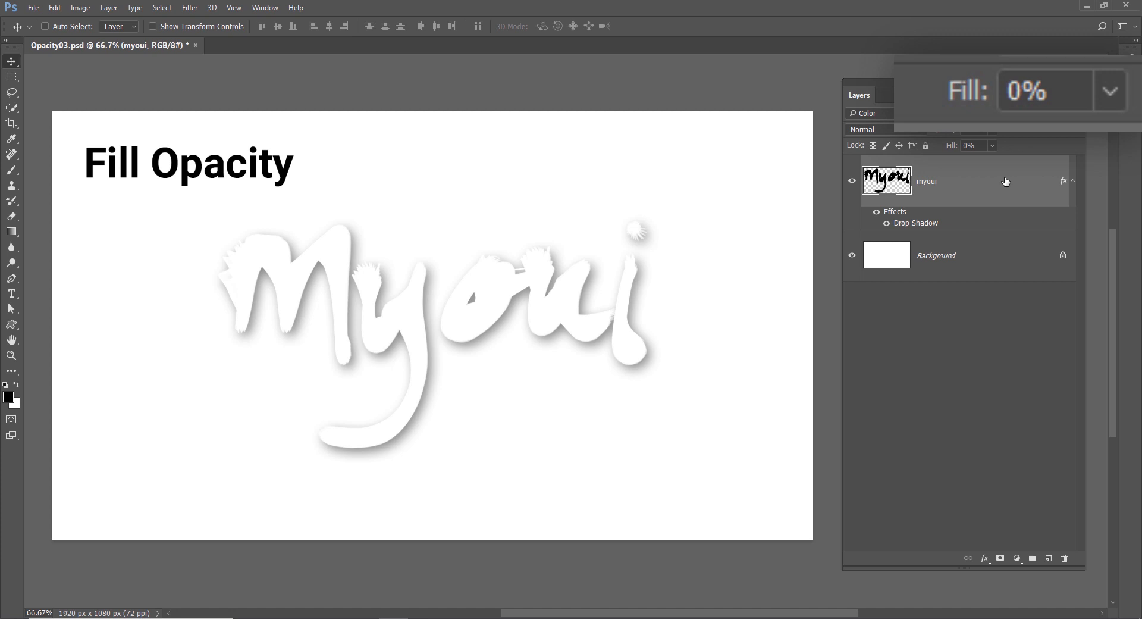
key("shift+0")
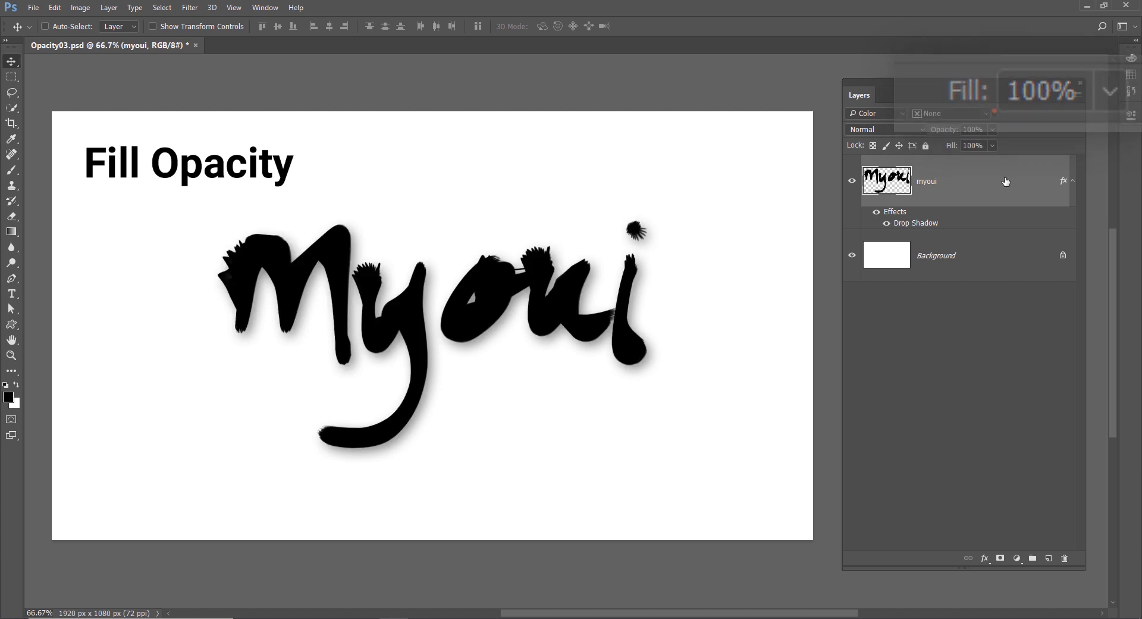